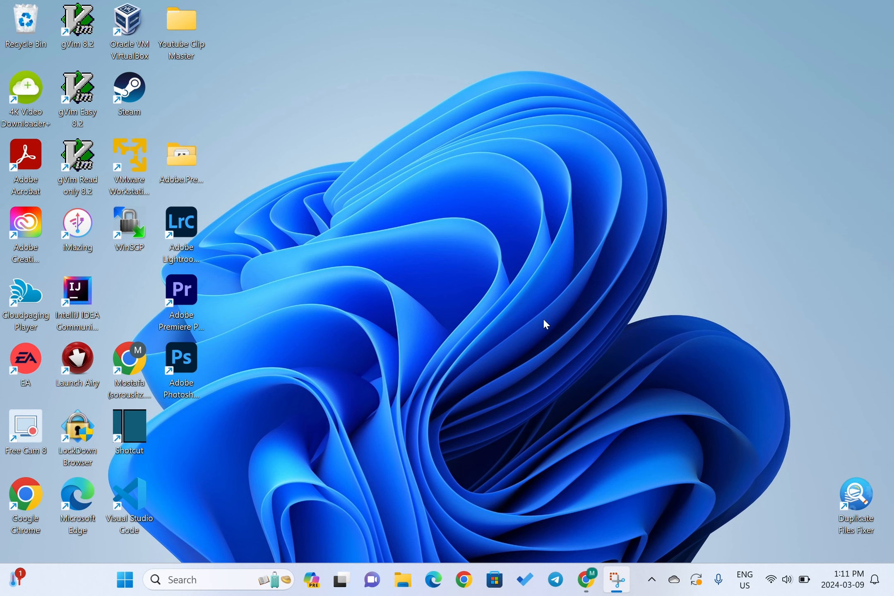
Step: Switch to Chrome and download the Windows .exe of PyCharm Community Edition, saving it in Downloads as pycharm-community-2023.3.4
{"action": "mouse_move", "coordinate": [586, 579]}
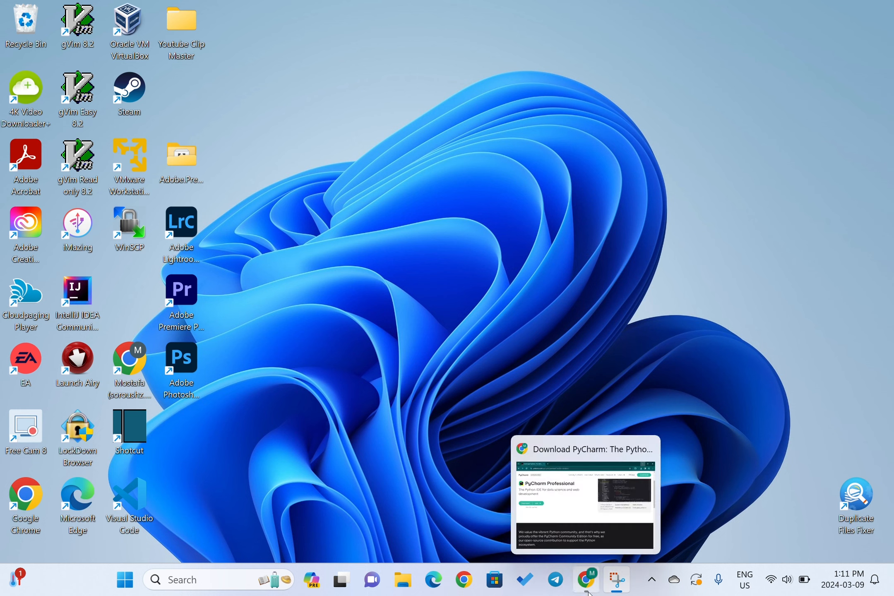
{"action": "left_click", "coordinate": [519, 438]}
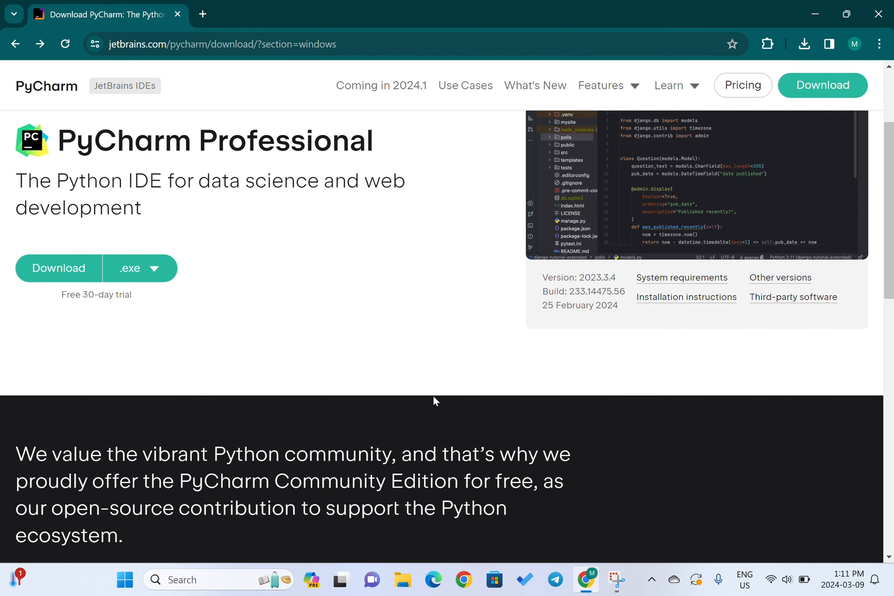
{"action": "scroll", "coordinate": [433, 397], "scroll_direction": "up", "scroll_amount": 3}
{"action": "scroll", "coordinate": [434, 401], "scroll_direction": "down", "scroll_amount": 7}
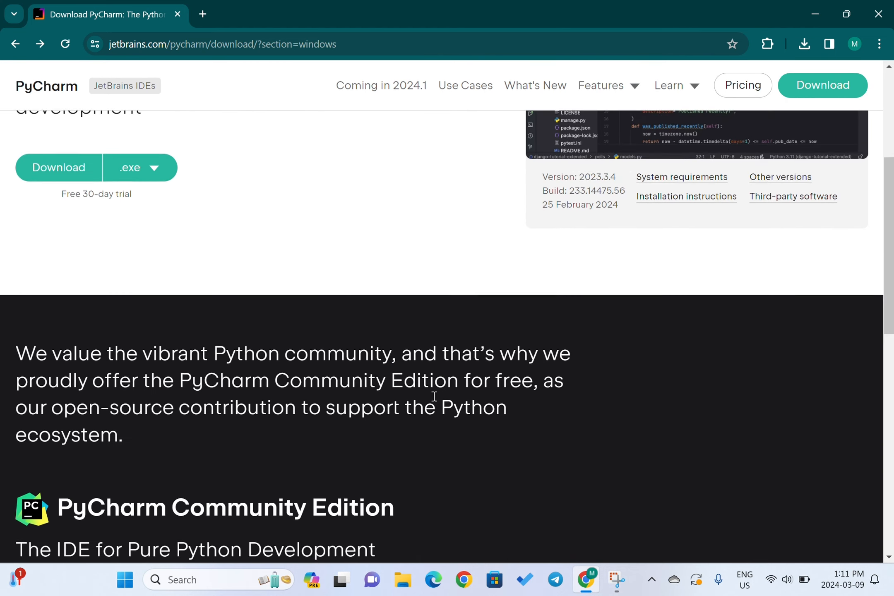
{"action": "scroll", "coordinate": [434, 400], "scroll_direction": "up", "scroll_amount": 5}
{"action": "scroll", "coordinate": [433, 396], "scroll_direction": "up", "scroll_amount": 1}
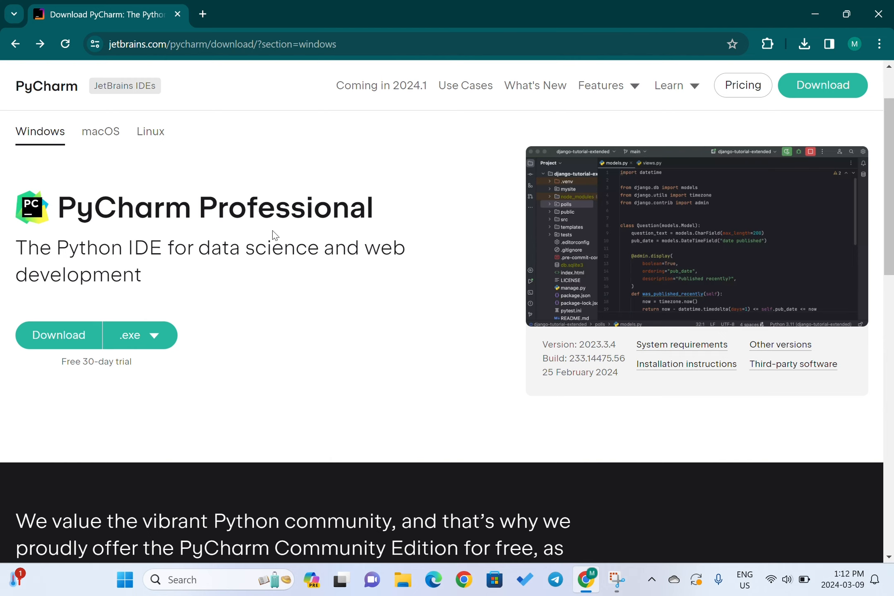
{"action": "scroll", "coordinate": [326, 294], "scroll_direction": "down", "scroll_amount": 5}
{"action": "scroll", "coordinate": [328, 297], "scroll_direction": "down", "scroll_amount": 2}
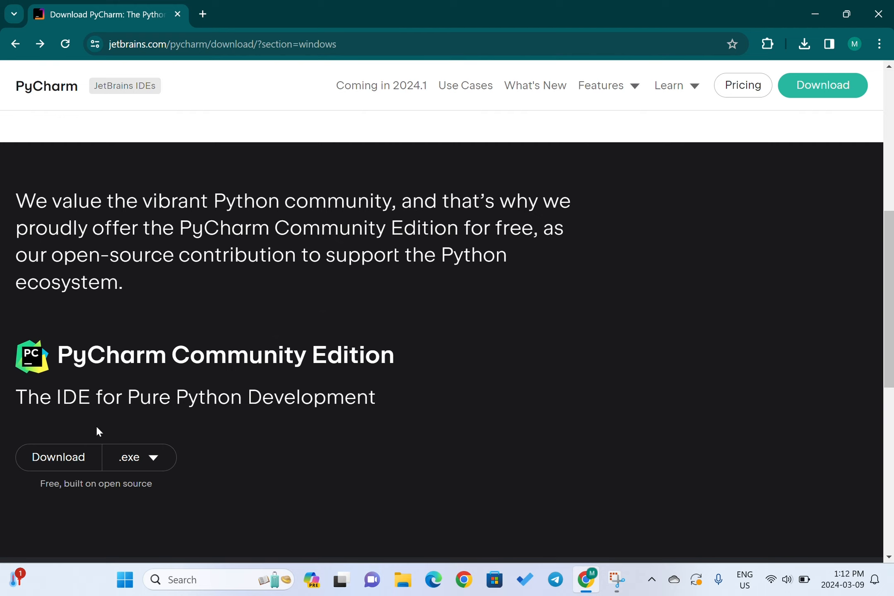
{"action": "left_click", "coordinate": [58, 459]}
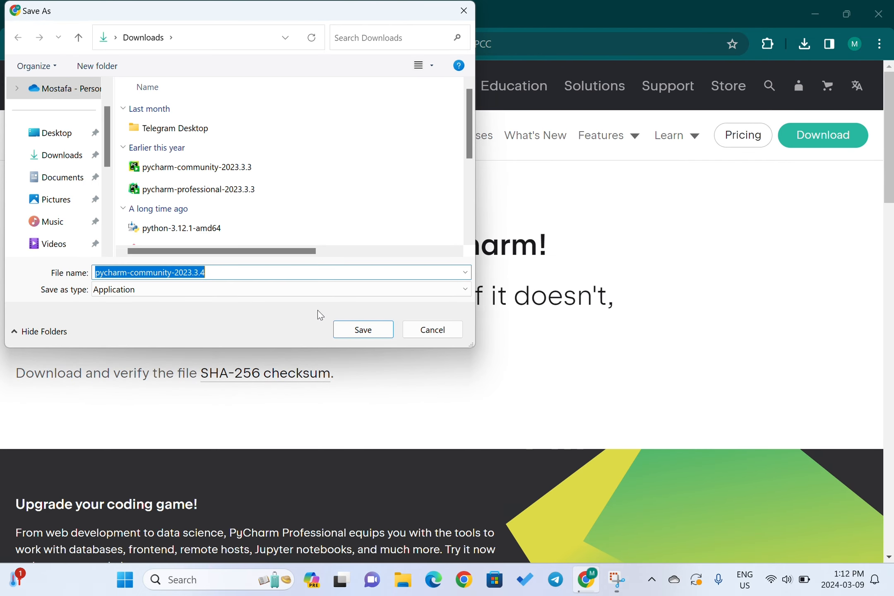
{"action": "left_click", "coordinate": [367, 338]}
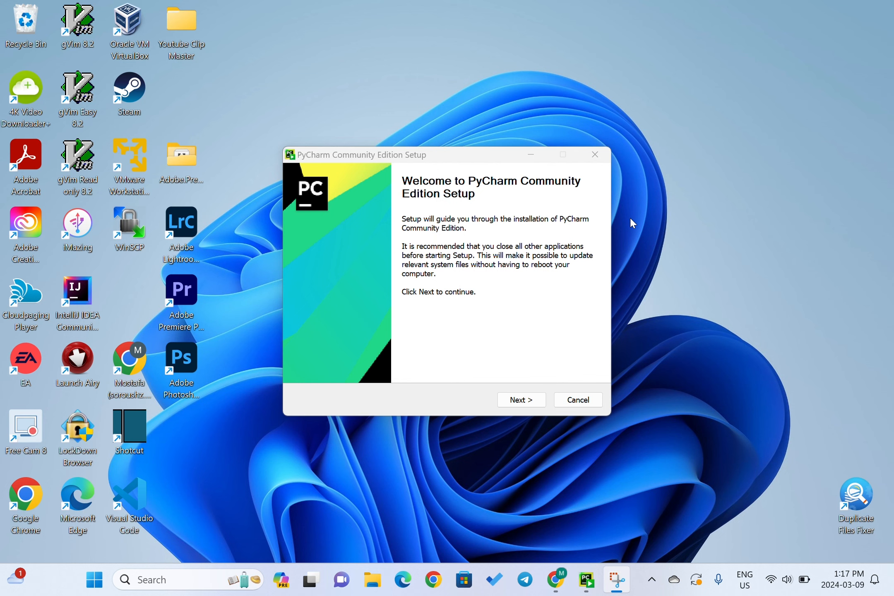
Step: Keep the default install folder and enable the desktop shortcut, "Open Folder as Project" and adding the "bin" folder to the PATH
{"action": "left_click", "coordinate": [521, 402]}
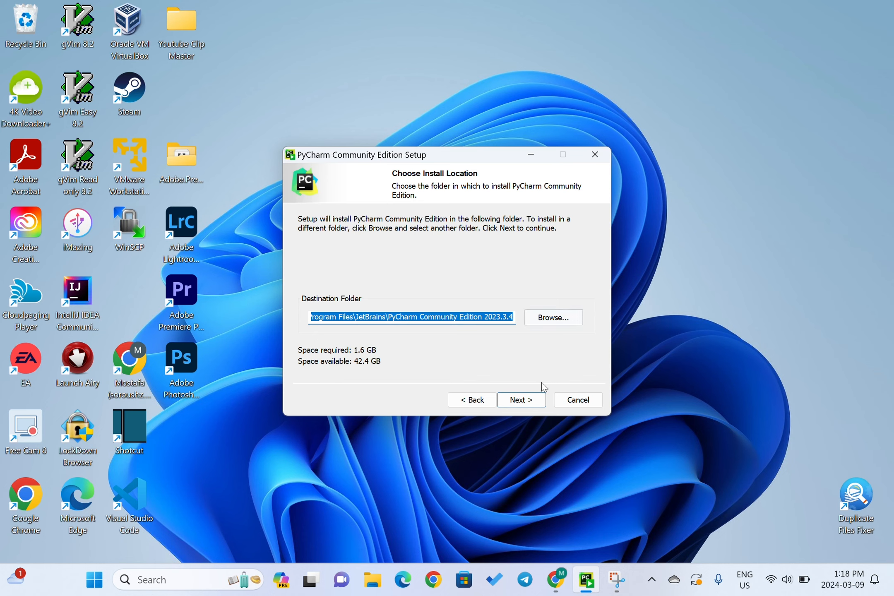
{"action": "left_click", "coordinate": [531, 407]}
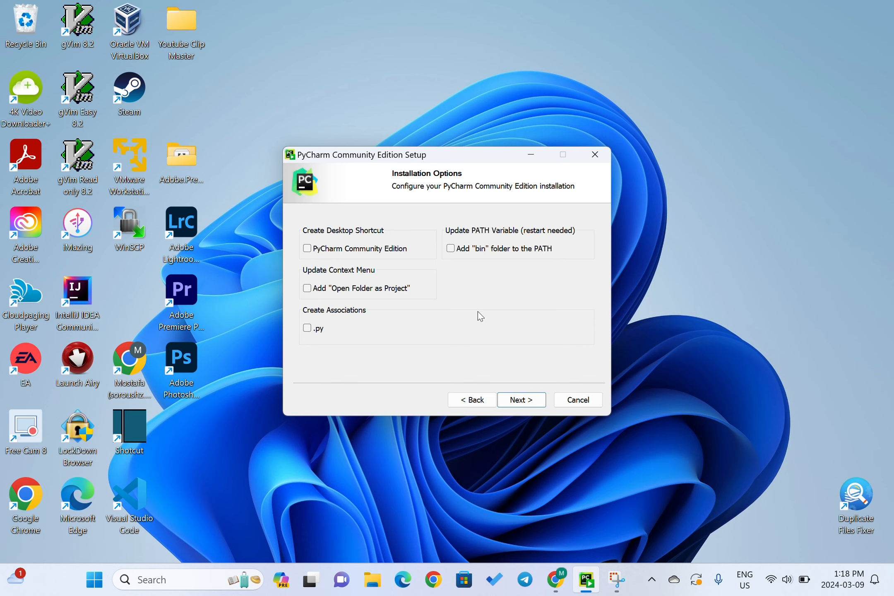
{"action": "left_click", "coordinate": [321, 250]}
{"action": "left_click", "coordinate": [309, 289]}
{"action": "left_click", "coordinate": [464, 256]}
{"action": "left_click", "coordinate": [522, 400]}
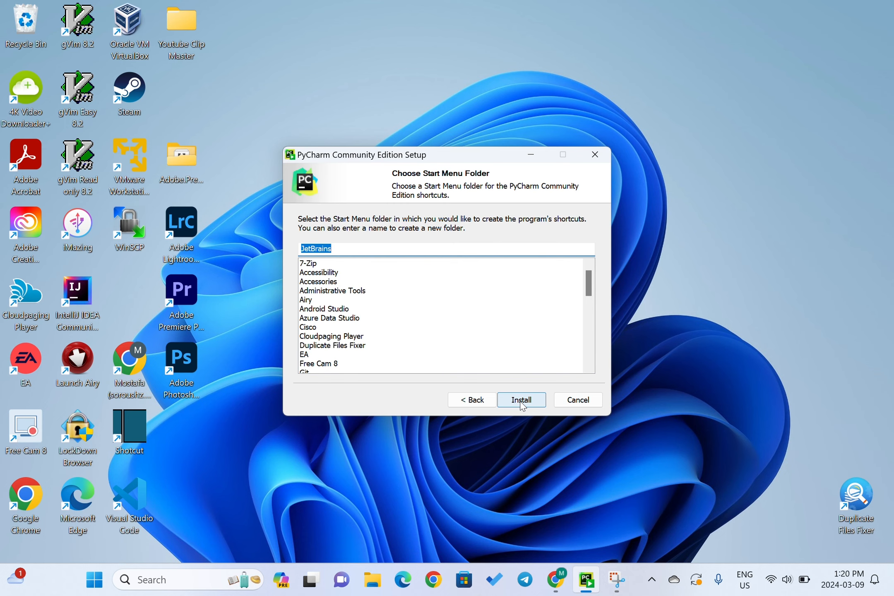
Step: Install PyCharm Community Edition with the JetBrains Start Menu folder and finish setup, choosing to reboot manually
{"action": "left_click", "coordinate": [521, 400]}
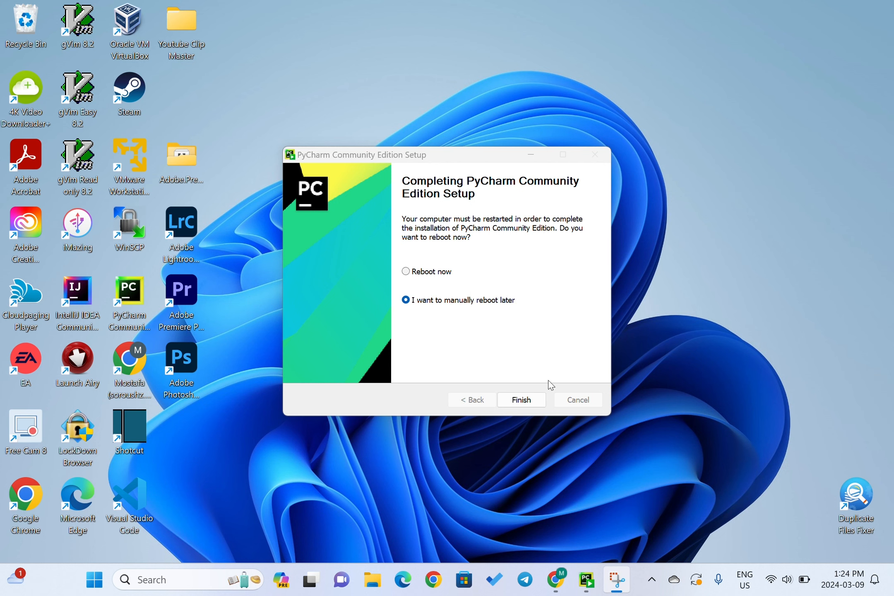
{"action": "left_click", "coordinate": [522, 399]}
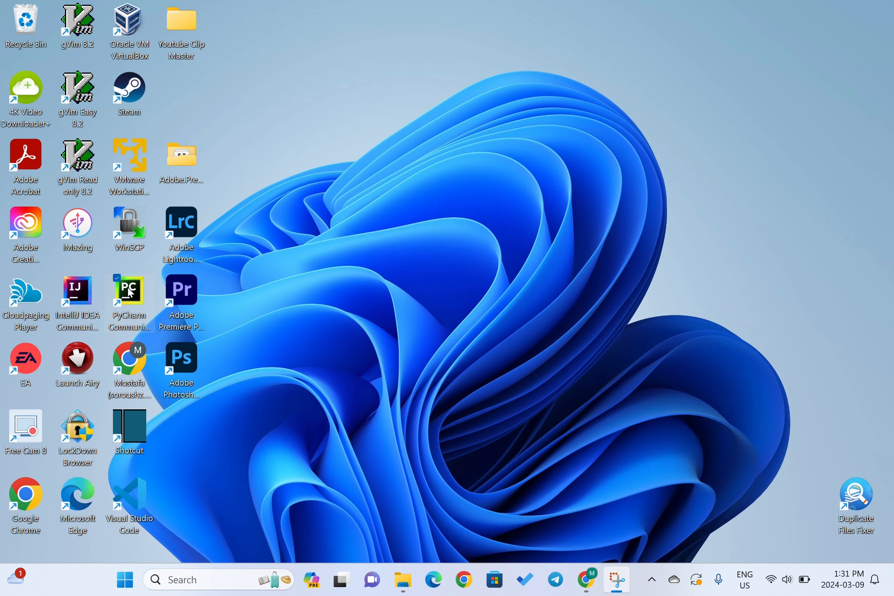
Step: Launch PyCharm Community Edition and start a new Pure Python project named firstApplication
{"action": "left_click", "coordinate": [135, 304]}
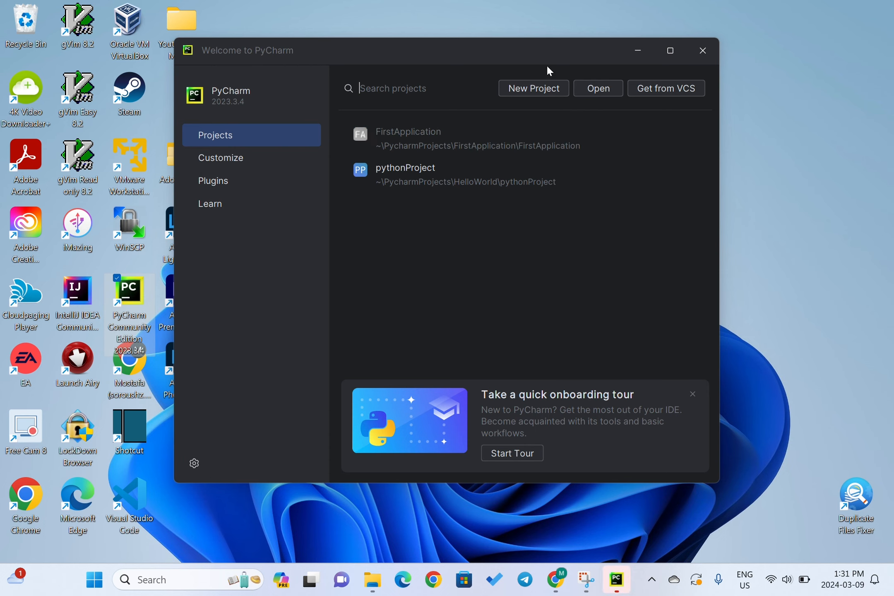
{"action": "left_click", "coordinate": [540, 88]}
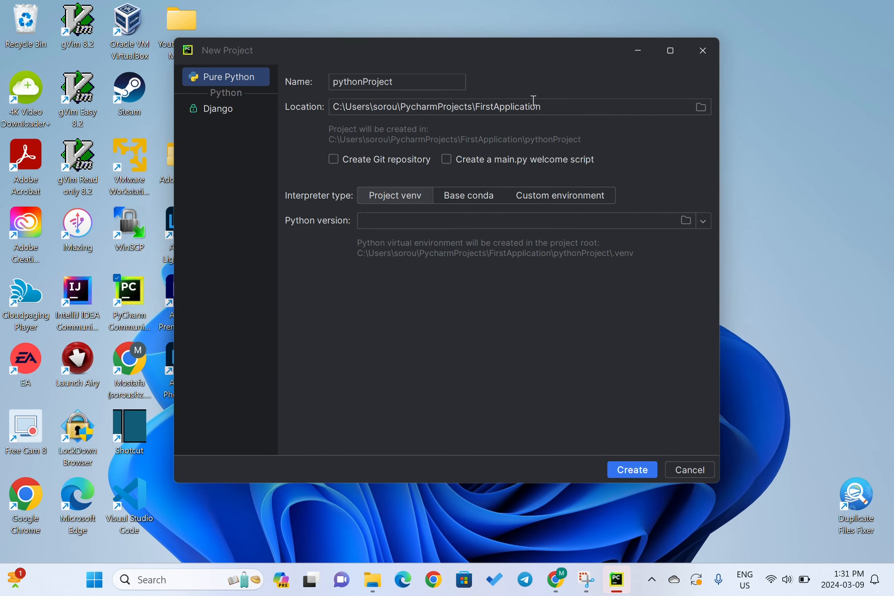
{"action": "double_click", "coordinate": [380, 81]}
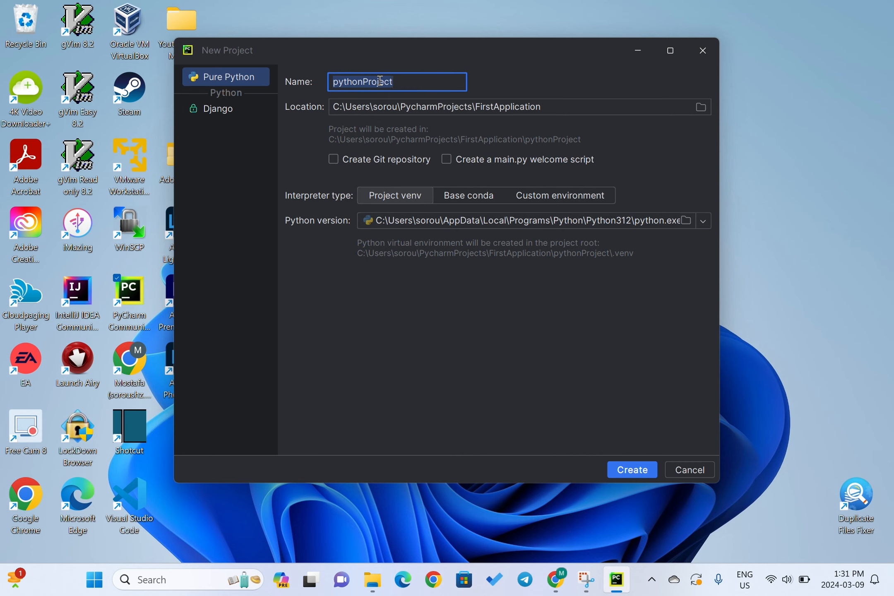
{"action": "type", "text": "first"}
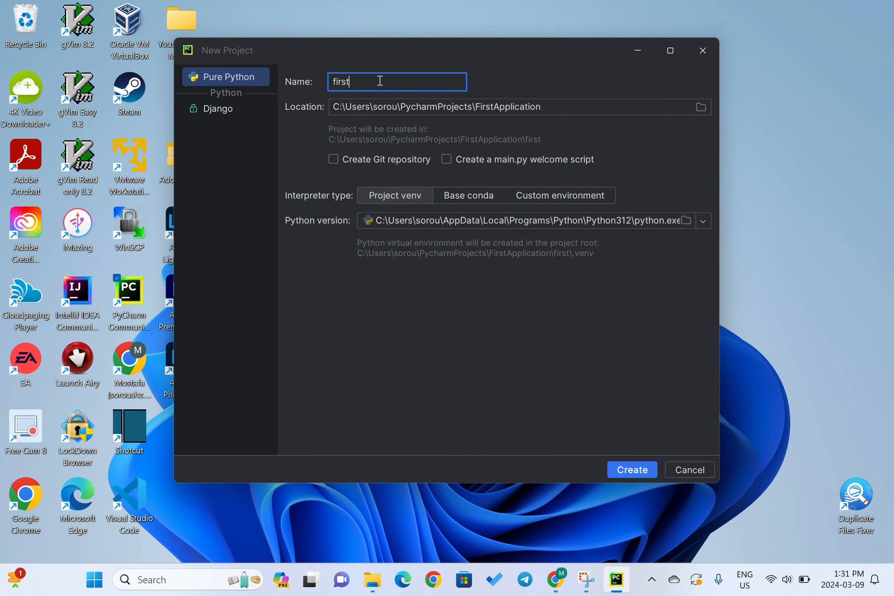
{"action": "type", "text": "Application"}
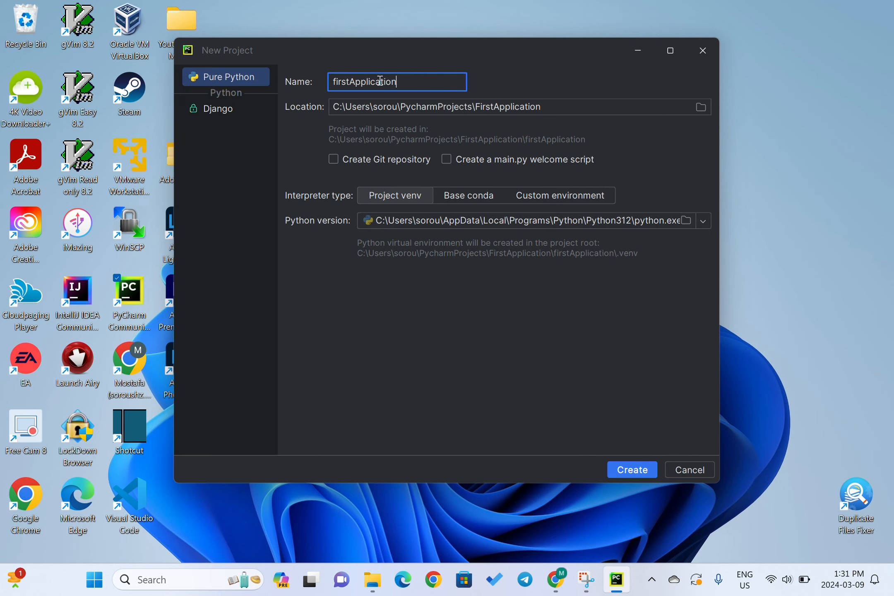
Step: Set the project location to the PyCharm Tutorial folder and create the project with a project venv on Python 3.12
{"action": "left_click", "coordinate": [574, 108]}
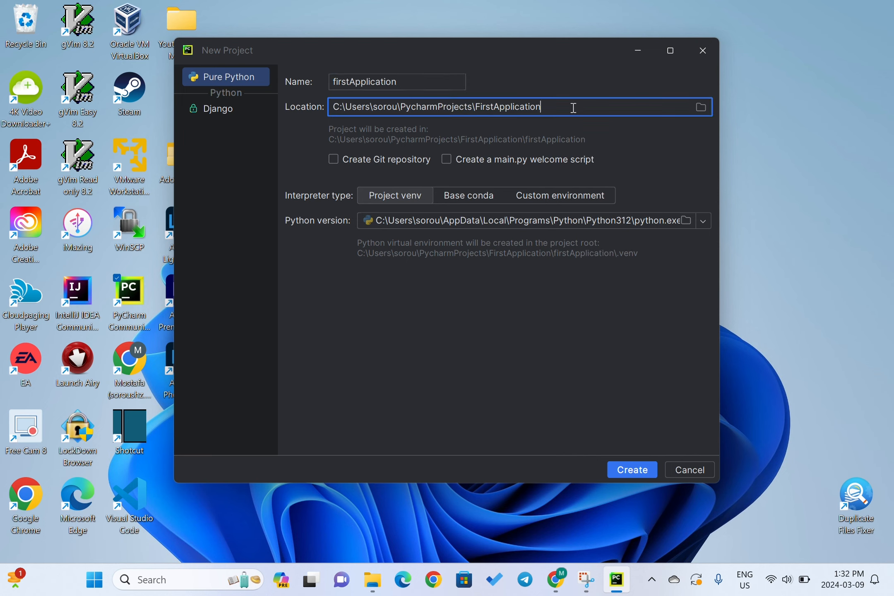
{"action": "left_click", "coordinate": [701, 109]}
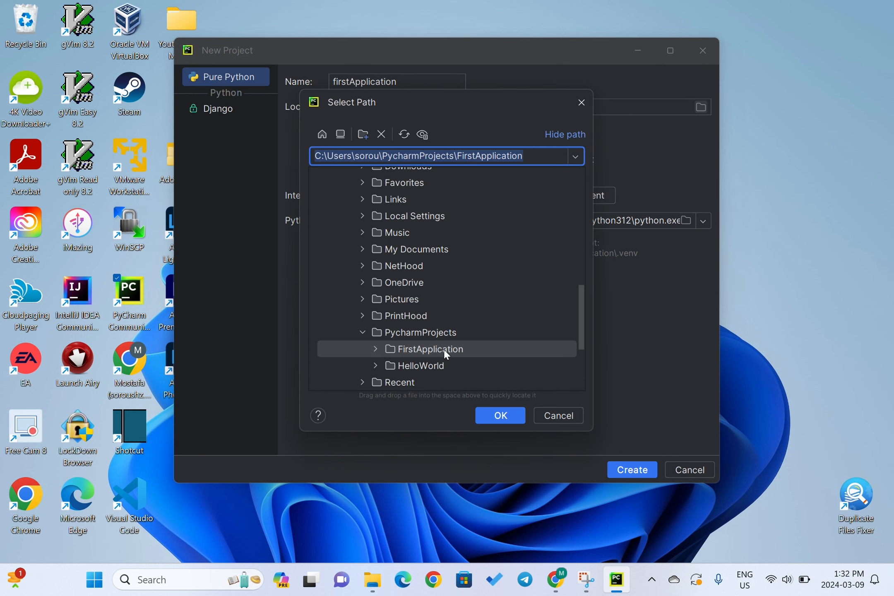
{"action": "scroll", "coordinate": [444, 350], "scroll_direction": "down", "scroll_amount": 1}
{"action": "scroll", "coordinate": [443, 347], "scroll_direction": "down", "scroll_amount": 2}
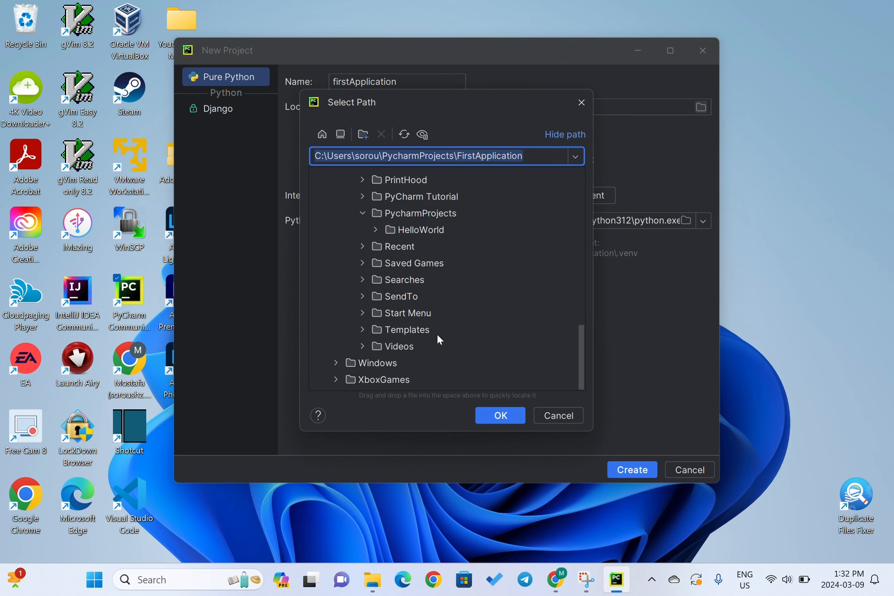
{"action": "scroll", "coordinate": [449, 260], "scroll_direction": "up", "scroll_amount": 1}
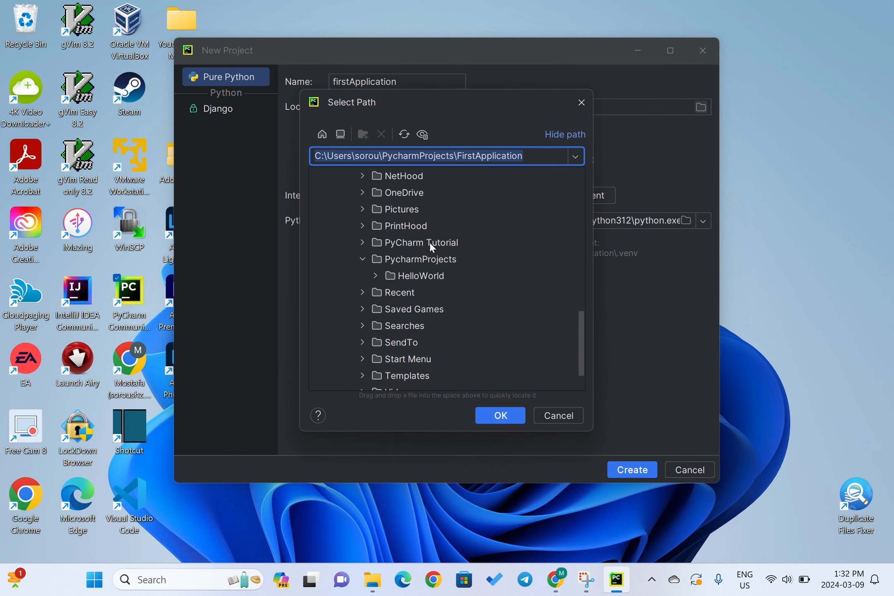
{"action": "left_click", "coordinate": [429, 243]}
{"action": "left_click", "coordinate": [500, 416]}
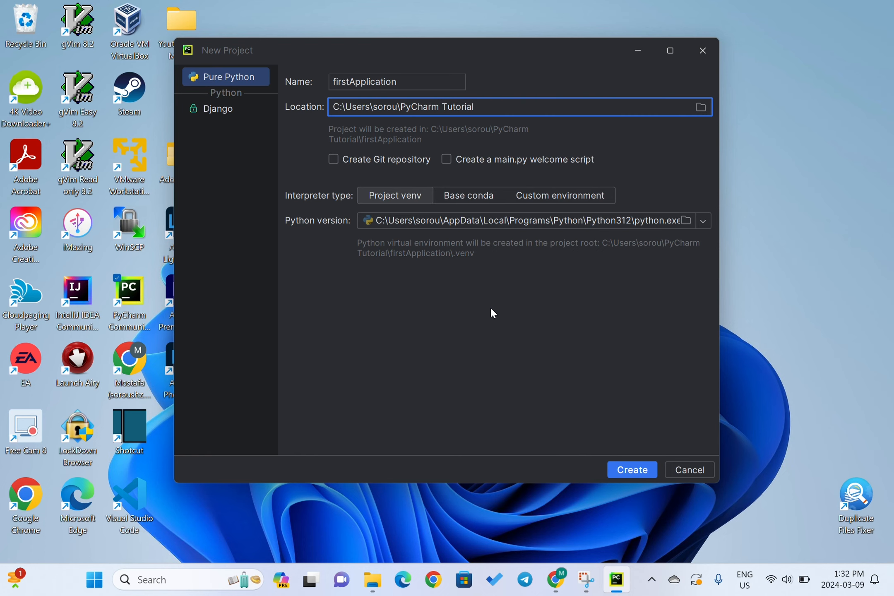
{"action": "left_click", "coordinate": [627, 472]}
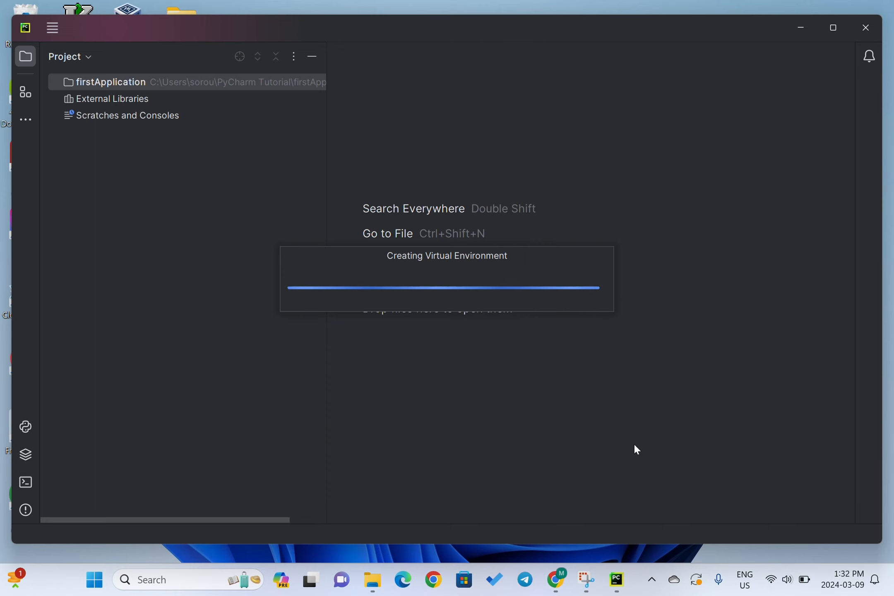
Step: Maximize the project window, expand the firstApplication folder and select its .venv folder
{"action": "left_click", "coordinate": [835, 32]}
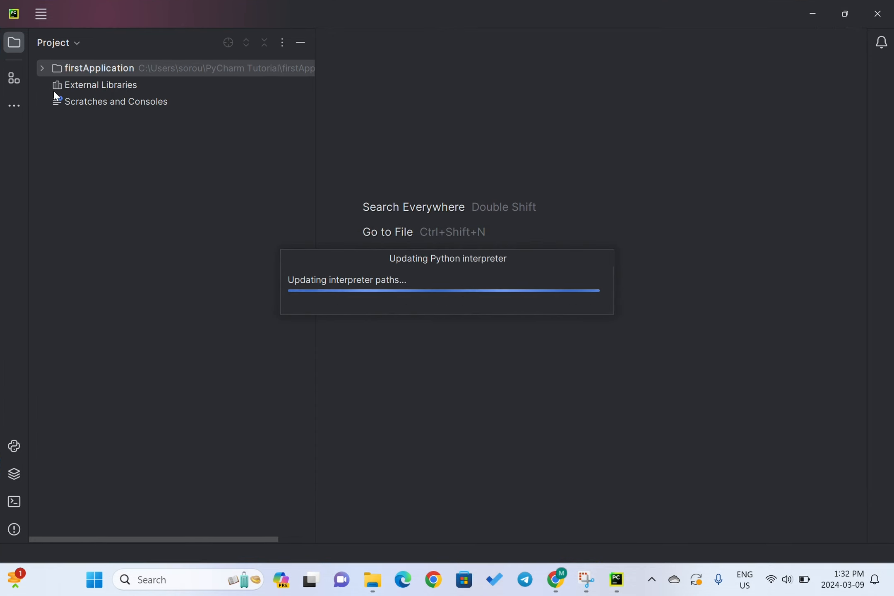
{"action": "left_click", "coordinate": [41, 68]}
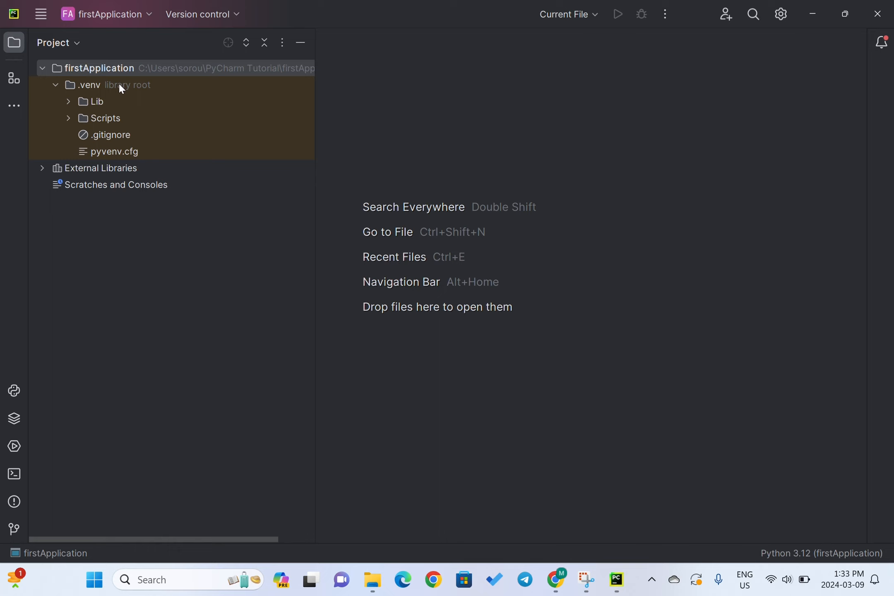
{"action": "left_click", "coordinate": [85, 88]}
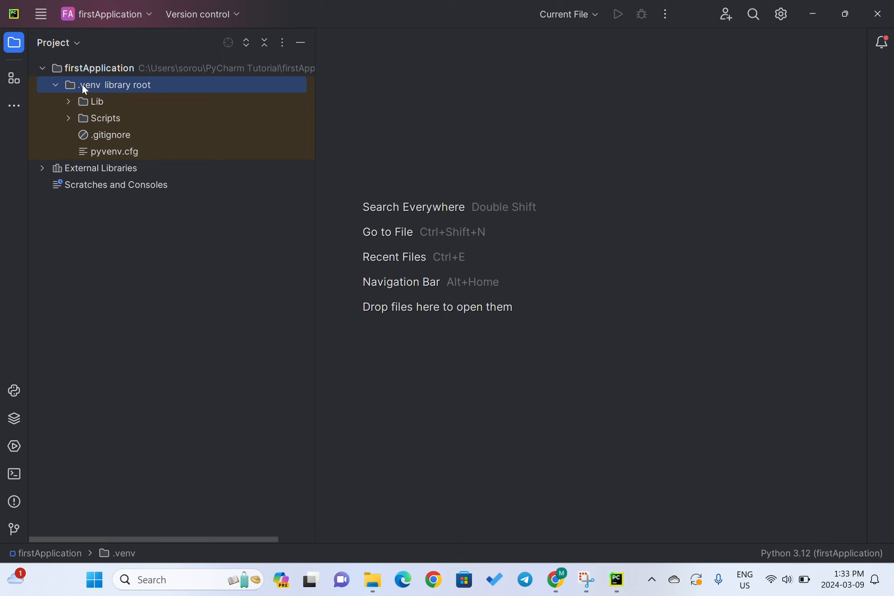